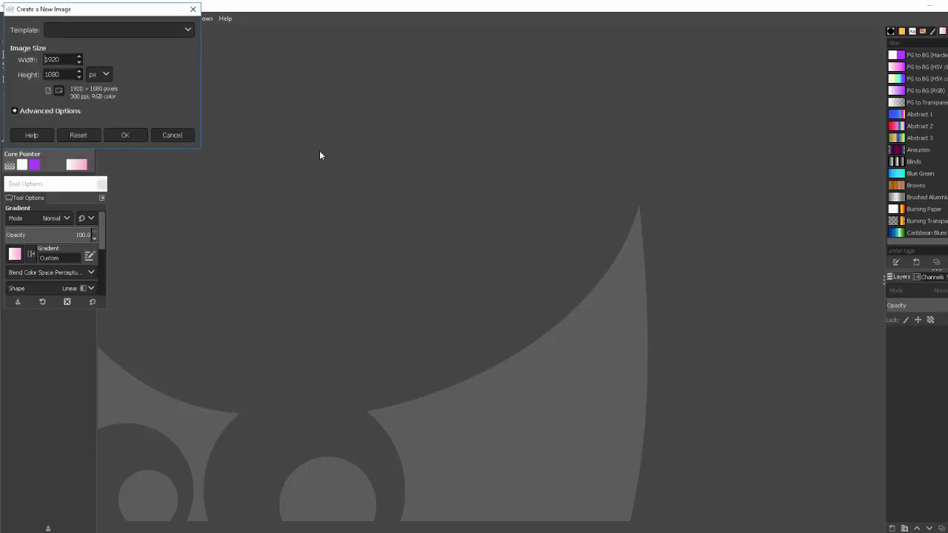
- Create a 5000×5000 white image and add a new layer for the outline
type("0")
left_click(125, 135)
left_click(47, 78)
left_click(555, 356)
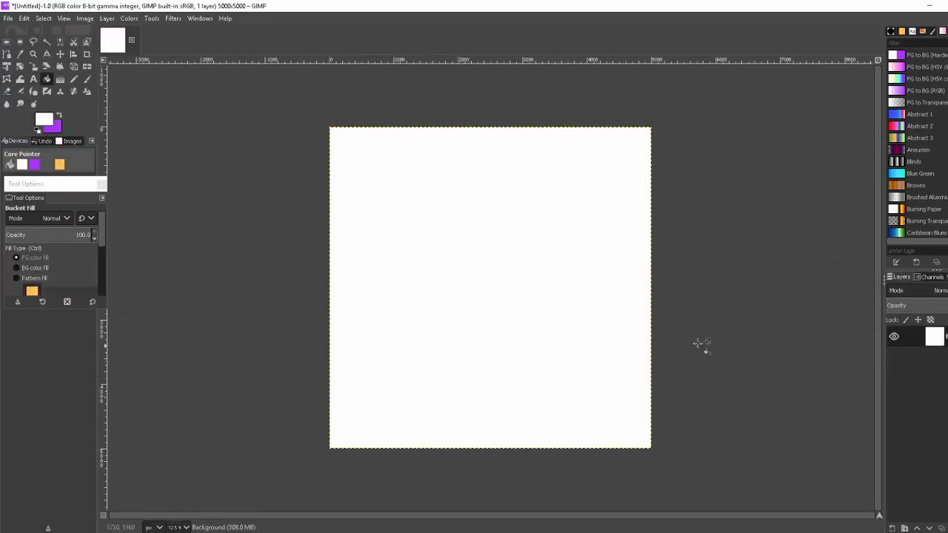
- Trace a hat outline path with two ear bumps and a curved bottom edge
key("b")
scroll(609, 355, "up", 1, "ctrl")
left_click(436, 206)
left_click(394, 208)
left_click(375, 383)
left_click_drag(511, 384, 511, 404)
left_click_drag(415, 206, 404, 163)
left_click_drag(615, 200, 615, 165)
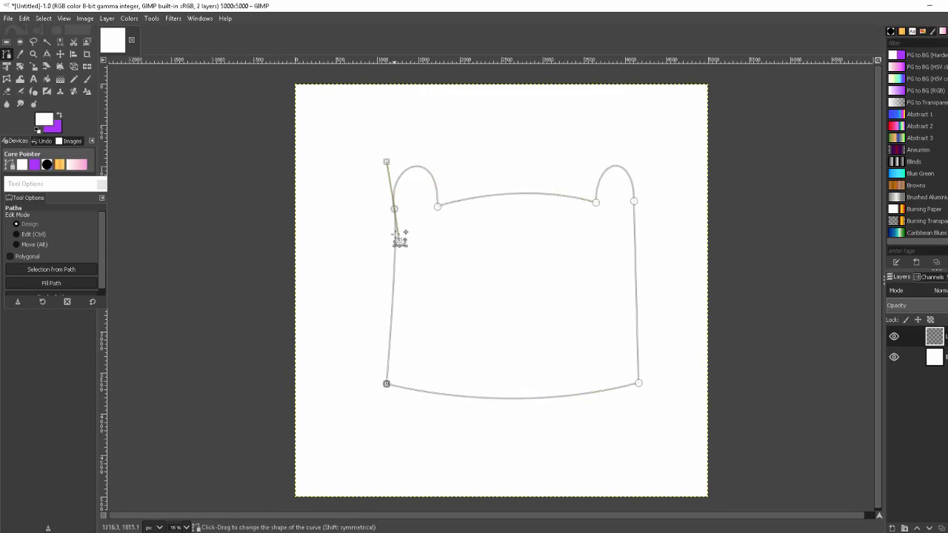
left_click_drag(437, 205, 440, 197)
- Bend the inner path segments into an oval face opening
left_click(394, 208)
left_click_drag(516, 291, 533, 222)
left_click_drag(481, 291, 449, 345)
left_click_drag(571, 423, 600, 400)
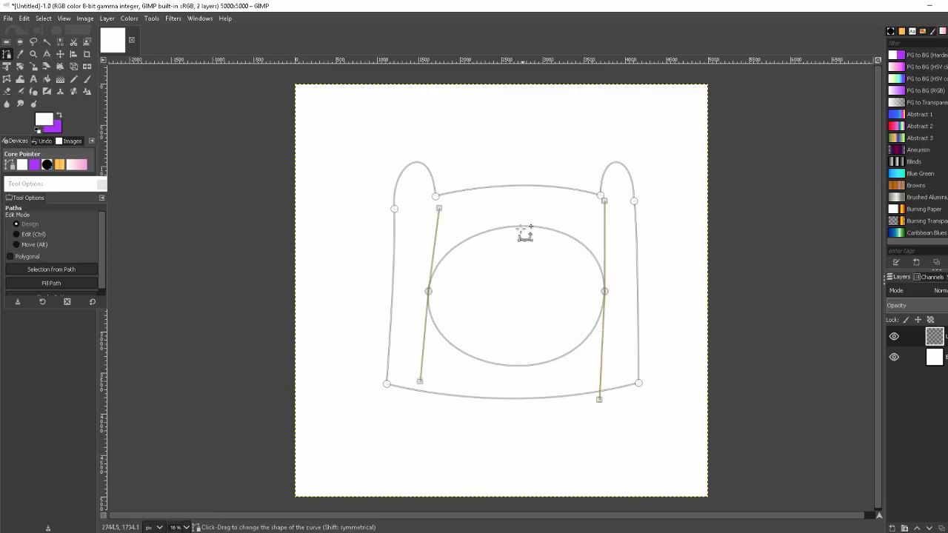
left_click(604, 293)
left_click_drag(519, 292, 535, 229)
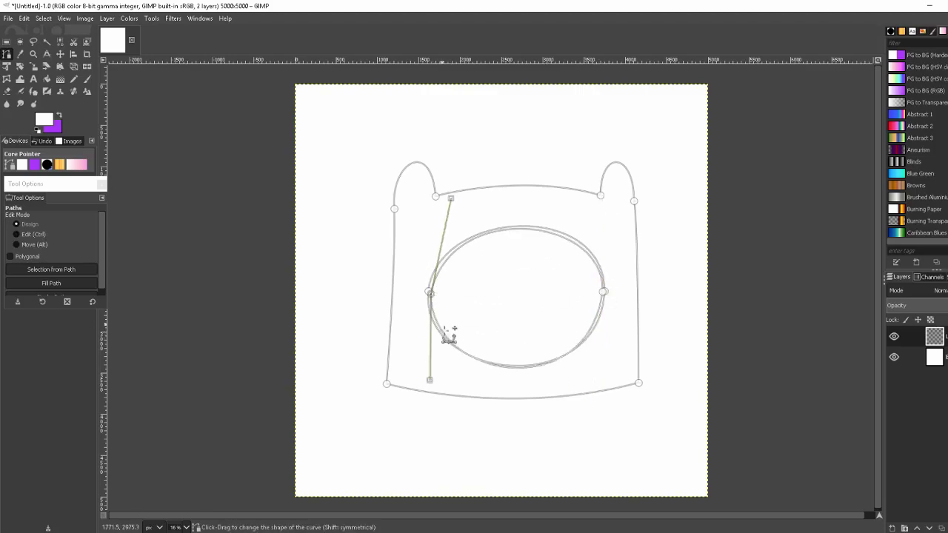
- Place anchors for a new closed hat outline around the corners and both ears
left_click(391, 382, "shift")
left_click(634, 380)
left_click(628, 200)
left_click(611, 201)
left_click(427, 204)
left_click(401, 205)
left_click(392, 381, "ctrl")
- Curve the new outline's top, ears, sides and bottom to follow the sketch
mouse_move(519, 200)
left_mouse_down()
mouse_move(575, 195)
mouse_move(610, 169)
left_mouse_up()
left_click_drag(412, 201, 413, 164)
left_click_drag(637, 250, 643, 348)
left_click_drag(519, 387, 593, 393)
left_click_drag(390, 311, 398, 363)
left_click(609, 200)
left_click_drag(639, 209, 637, 205)
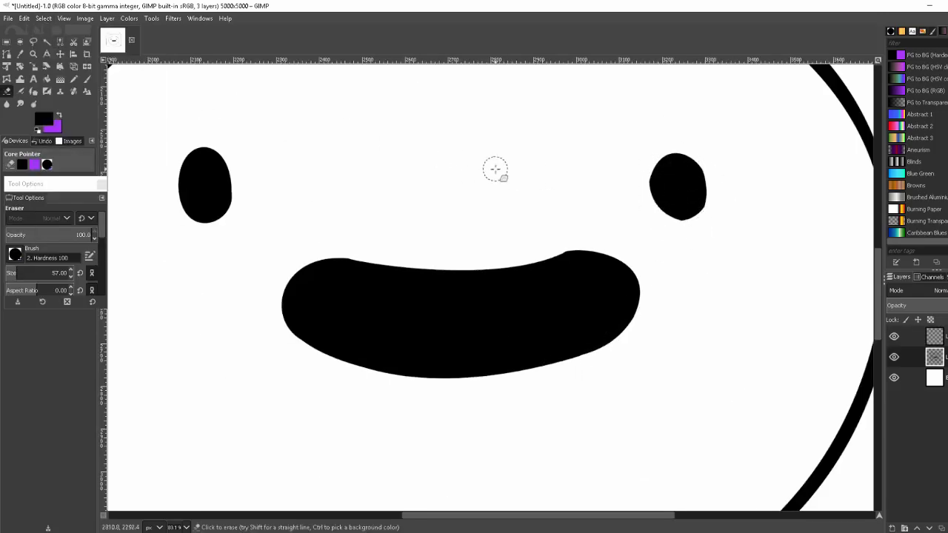
- Copy the right eye onto its own layer and trim its edges with the Eraser
key("ctrl+c")
key("ctrl+v")
key("shift+ctrl+n")
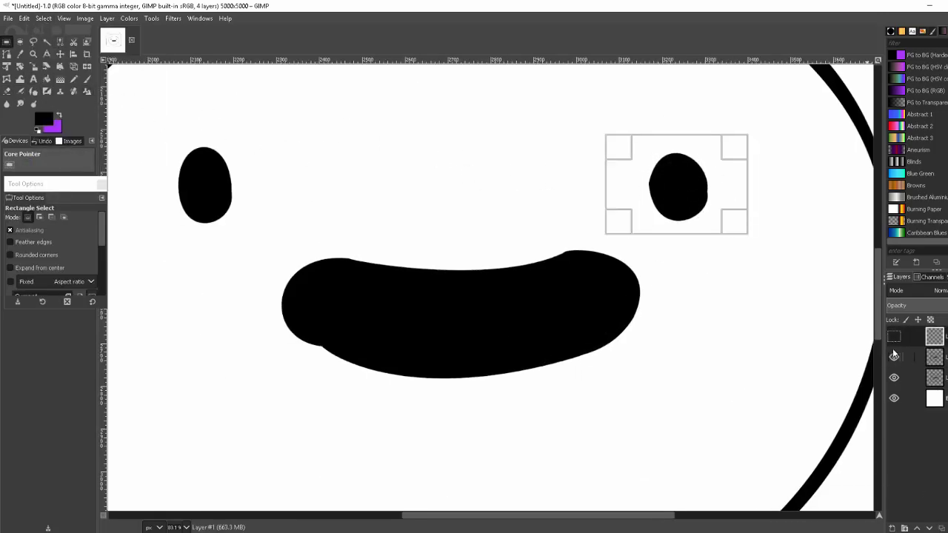
key("m")
right_click(677, 206)
right_click(635, 186)
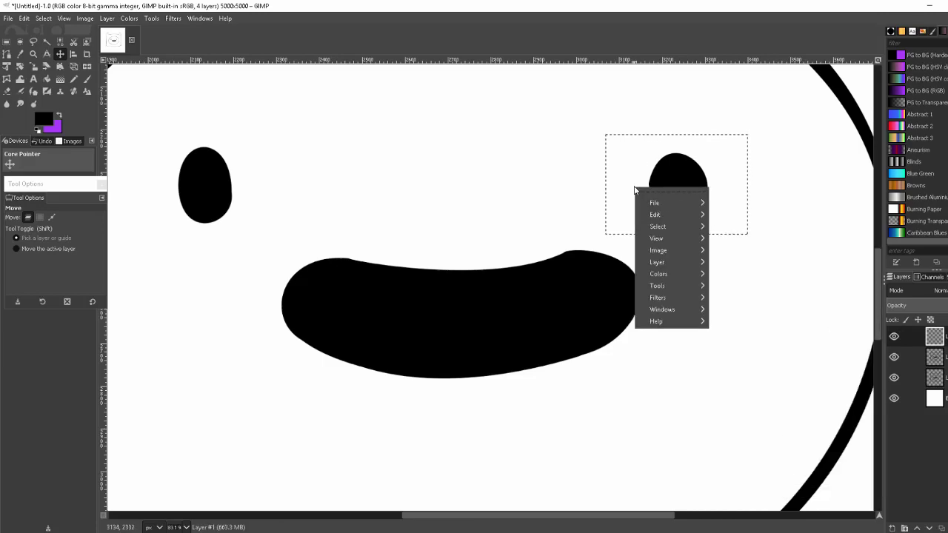
key("Escape")
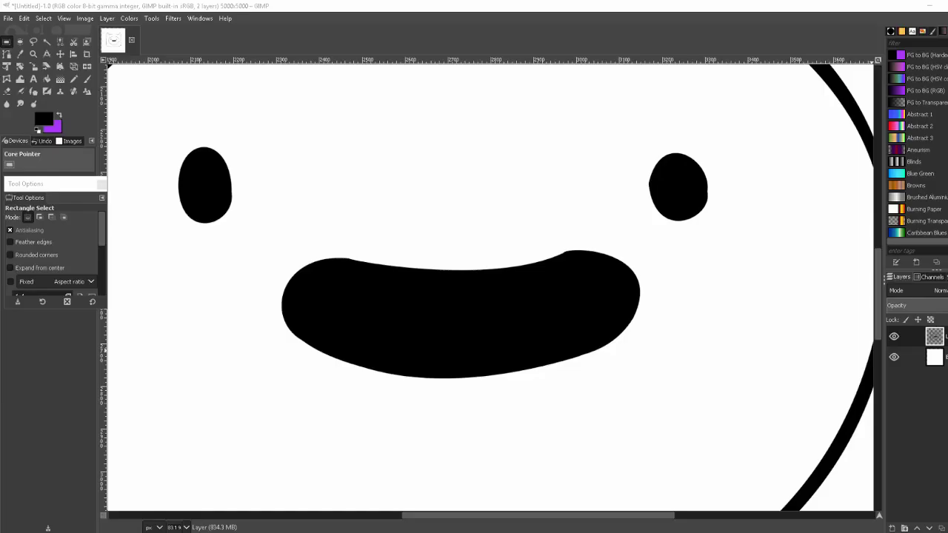
key("shift+e")
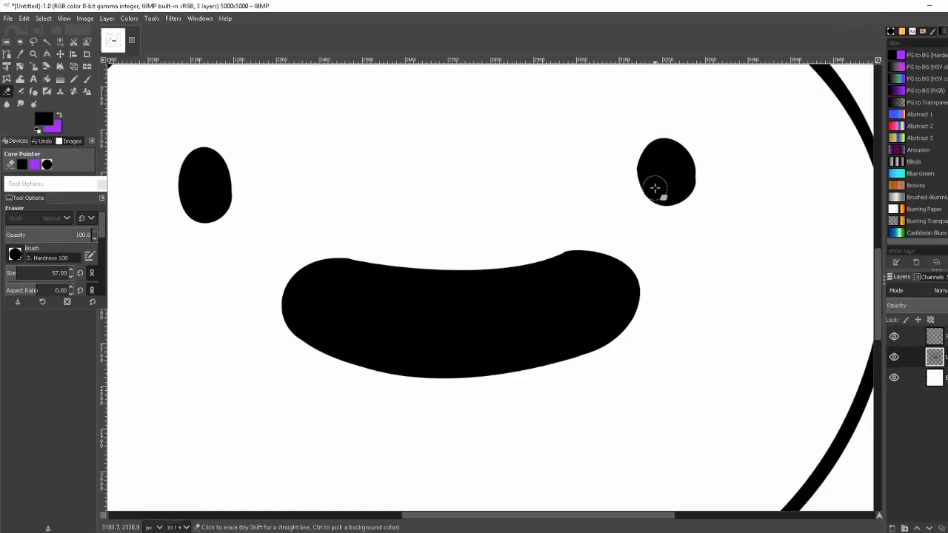
scroll(660, 178, "up", 5)
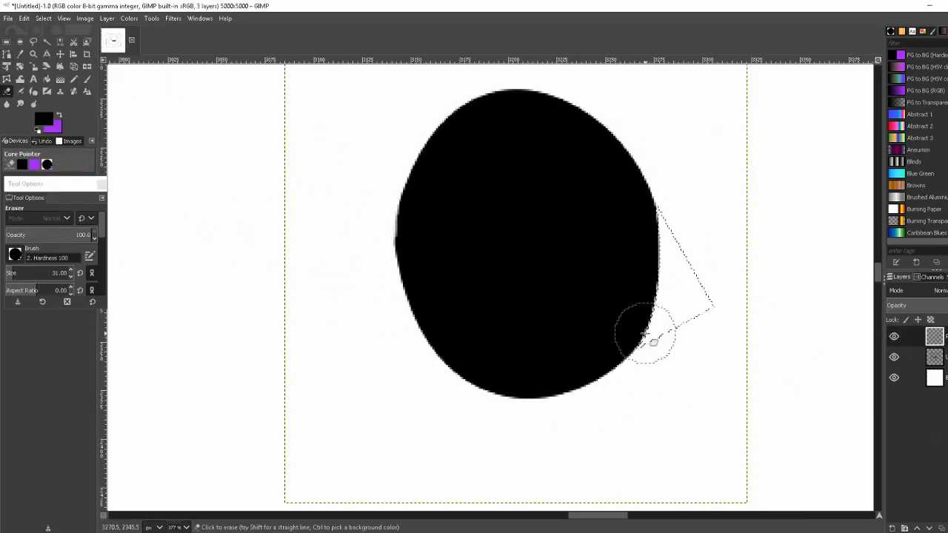
key("shift+ctrl+n")
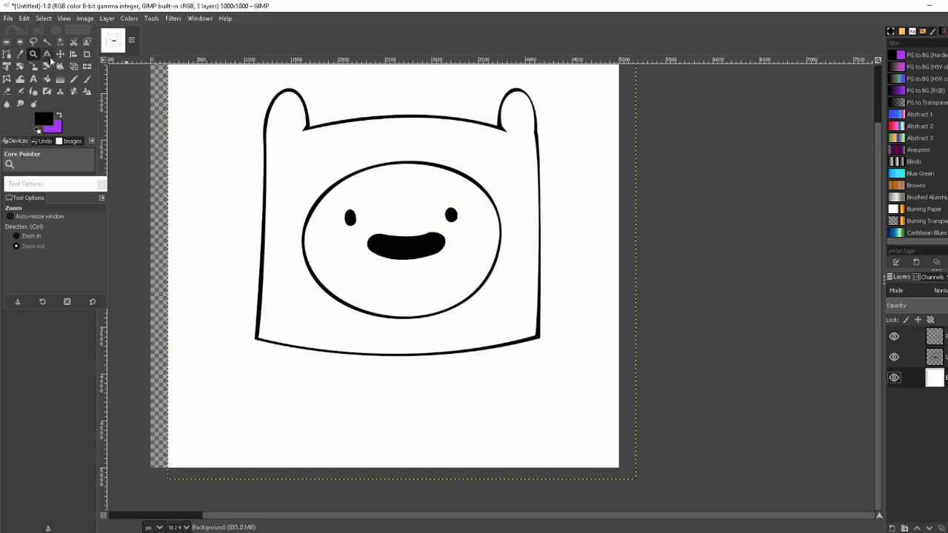
- Turn the tooth paths into a selection and erase three white teeth into the mouth
key("m")
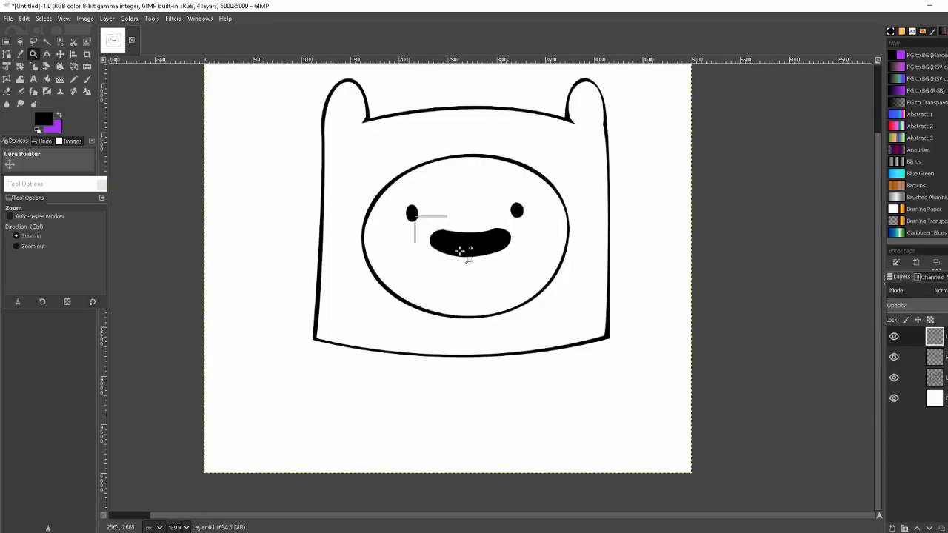
key("b")
mouse_move(318, 208)
left_mouse_down()
mouse_move(405, 221)
mouse_move(382, 294)
left_mouse_up()
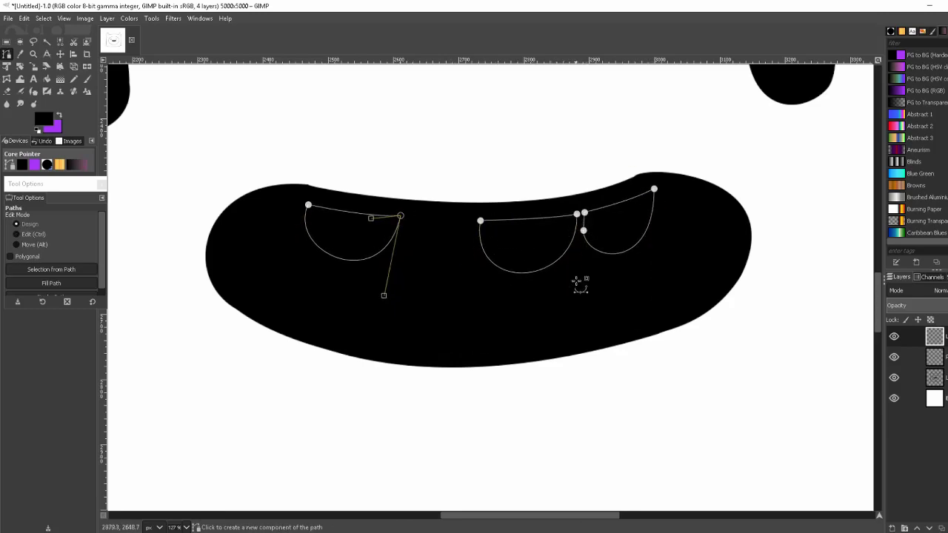
left_click(935, 377)
left_click(51, 269)
key("shift+e")
key("Delete")
key("ctrl+shift+a")
scroll(159, 334, "down", 3)
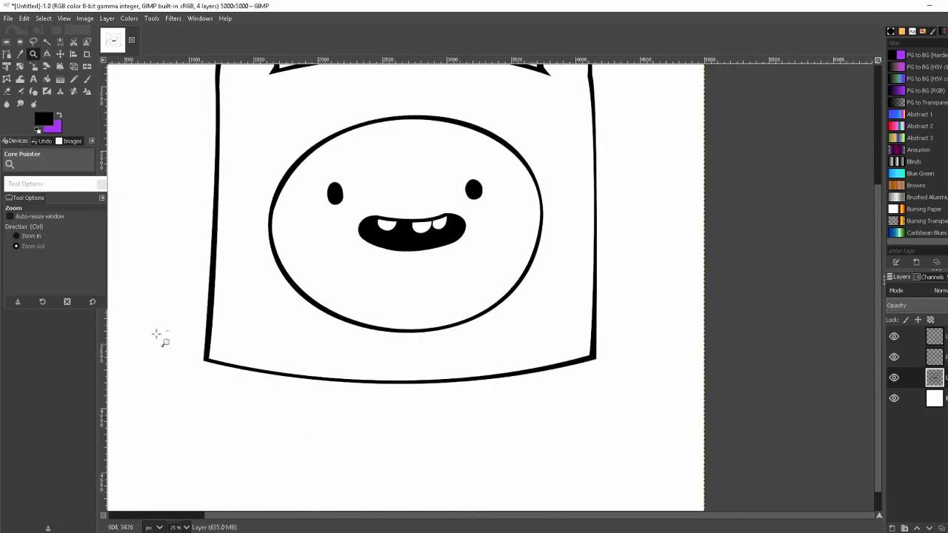
scroll(229, 209, "up", 3)
- Draw a curved path hugging the mouth's lower edge below the teeth
key("b")
left_click(195, 299)
left_click(709, 292)
left_click_drag(459, 296, 492, 385)
left_click_drag(264, 368, 195, 300)
left_click_drag(709, 292, 625, 318)
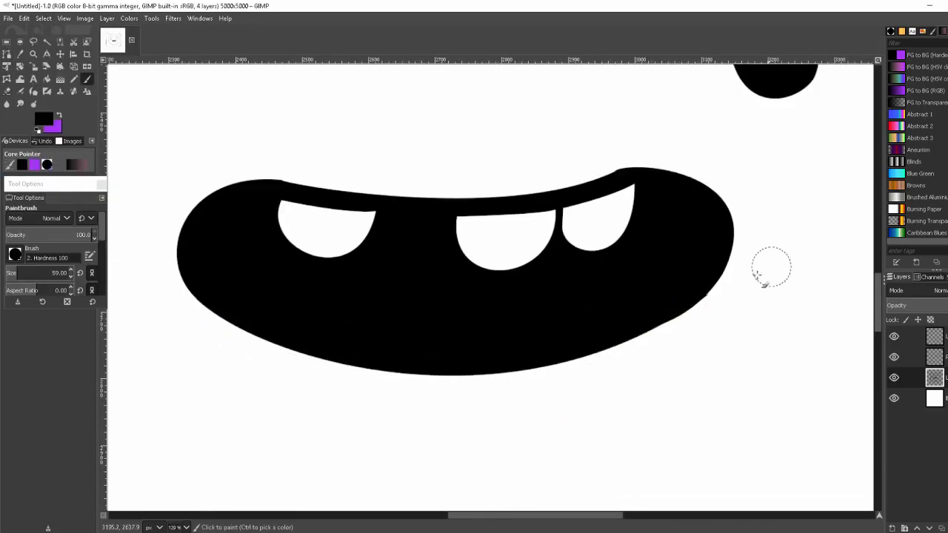
key("b")
left_click(385, 214)
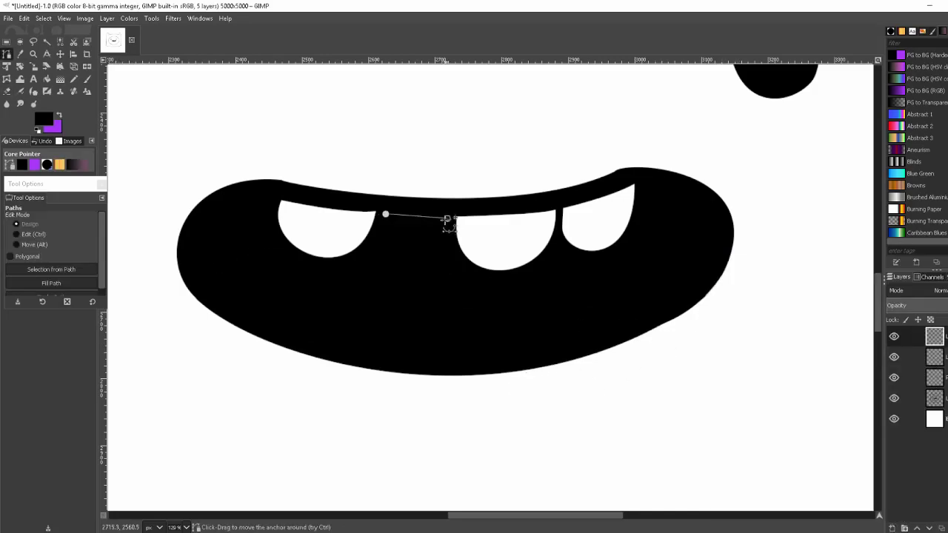
- Close and curve a path around the mouth interior beneath the three teeth
left_click(271, 199)
left_click_drag(328, 207, 345, 254)
left_click_drag(246, 249, 223, 244)
left_click_drag(503, 235, 554, 254)
mouse_move(602, 217)
left_mouse_down()
mouse_move(635, 240)
mouse_move(664, 326)
mouse_move(663, 313)
left_mouse_up()
left_click_drag(274, 322, 170, 271)
mouse_move(430, 350)
left_mouse_down()
mouse_move(345, 328)
mouse_move(307, 337)
left_mouse_up()
- Fill the mouth interior selection with a brownish red
key("shift+v")
key("shift+b")
left_click(43, 119)
left_click_drag(126, 141, 149, 141)
left_click(186, 216)
left_click(231, 240)
left_click(43, 118)
left_click_drag(102, 118, 102, 103)
left_click(186, 217)
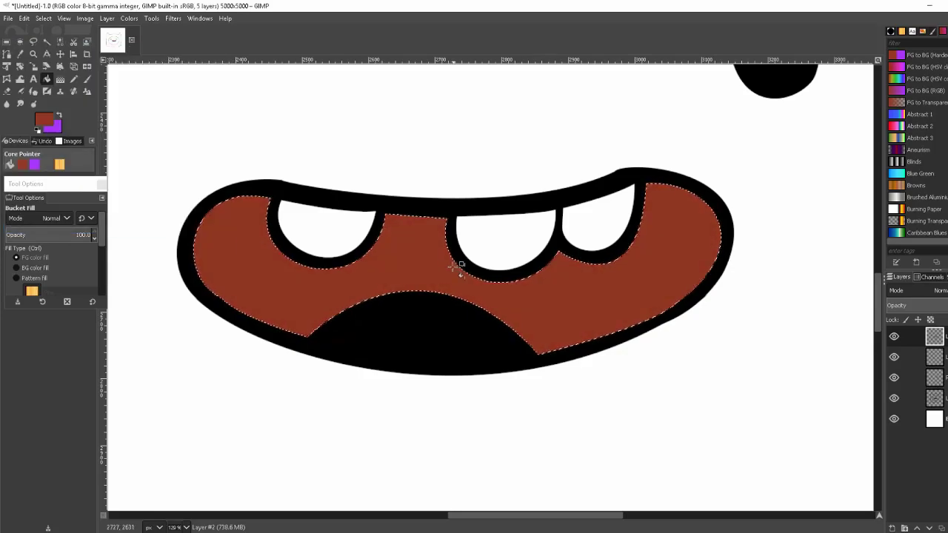
- On a new layer, draw a curved path over the tongue area
key("ctrl+shift+n")
key("Return")
key("b")
left_click(324, 340)
left_click(522, 360)
mouse_move(429, 363)
left_mouse_down()
mouse_move(374, 356)
mouse_move(514, 360)
left_mouse_up()
- Fill the tongue selection pink and view the whole image
key("shift+v")
key("shift+b")
left_click(43, 119)
left_click(198, 195)
left_click(135, 220)
left_click(149, 216)
key("z")
key("shift+ctrl+j")
right_click(903, 343)
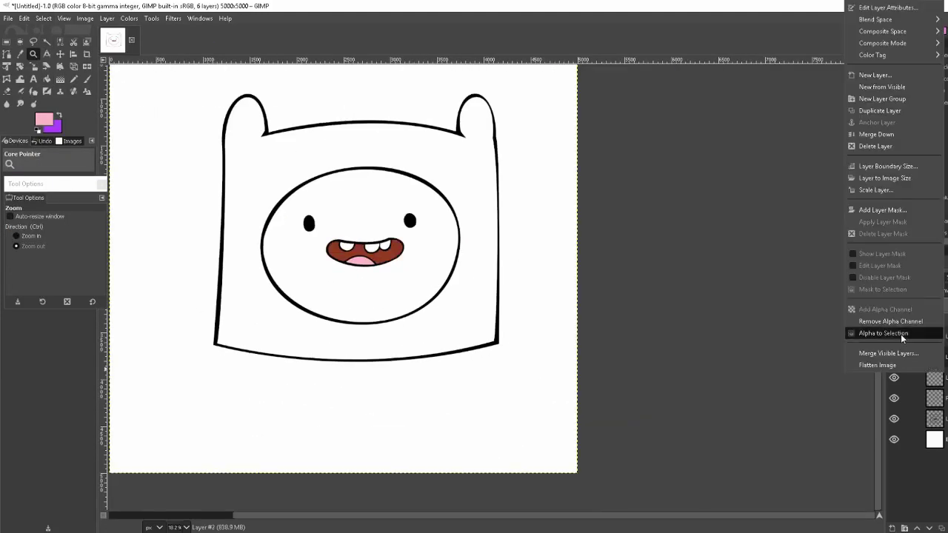
- Select the mouth layer's painted area and refill it with dark maroon #862a13
left_click(884, 333)
key("shift+b")
left_click(43, 118)
left_click(169, 184)
left_click(136, 219)
left_click(43, 118)
left_click_drag(69, 116, 136, 111)
left_click(136, 219)
left_click(370, 252)
- Close the colour chooser and clear the mouth selection
left_click(43, 119)
left_click(135, 219)
left_click(43, 18)
left_click(58, 43)
- On a new layer, fill the face opening with peach
key("shift+ctrl+n")
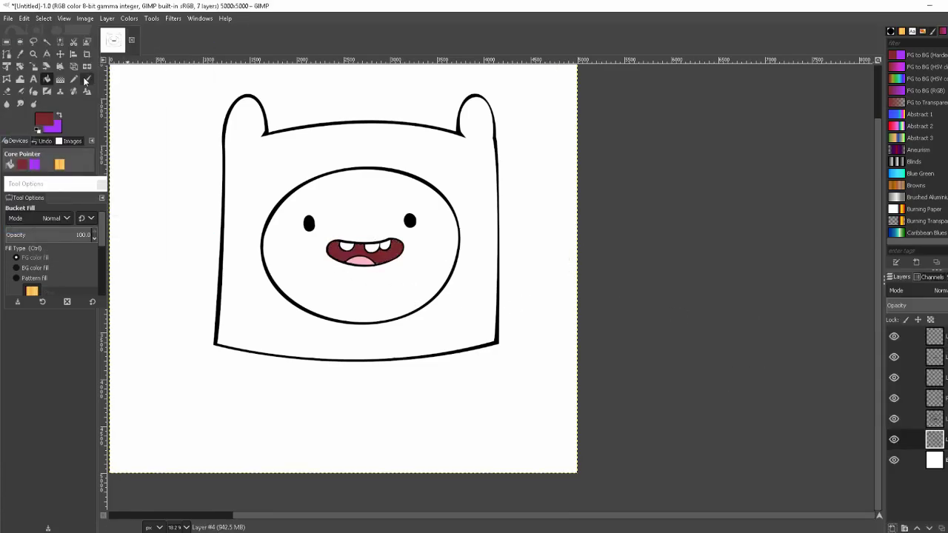
left_click(87, 79)
left_click(43, 118)
left_click_drag(152, 127, 152, 141)
left_click(137, 219)
mouse_move(394, 226)
left_mouse_down()
mouse_move(408, 255)
mouse_move(444, 208)
mouse_move(282, 239)
mouse_move(370, 324)
mouse_move(430, 228)
mouse_move(319, 224)
left_mouse_up()
- Undo a stray erase above the mouth and shift the layer down 17 pixels
key("shift+e")
scroll(476, 348, "up", 3)
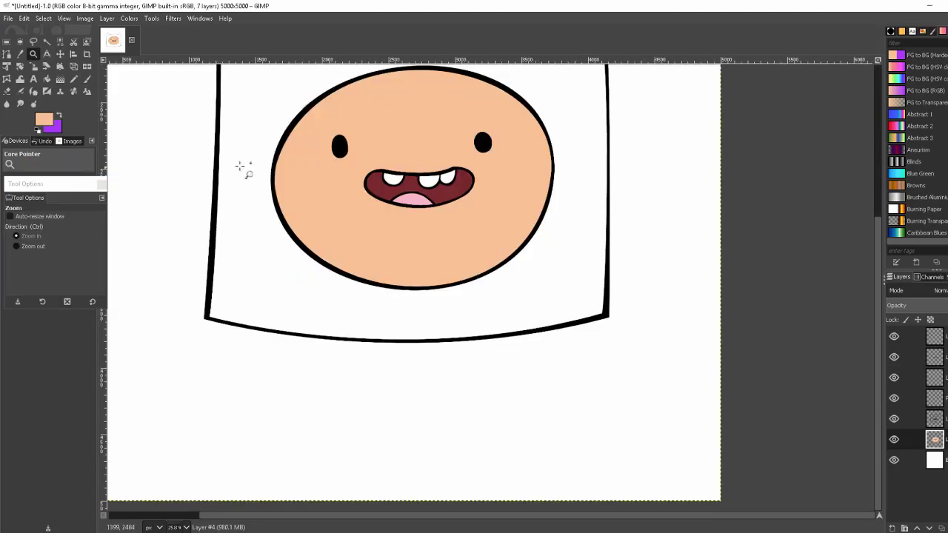
scroll(620, 328, "up", 4)
left_click(413, 142)
key("ctrl+z")
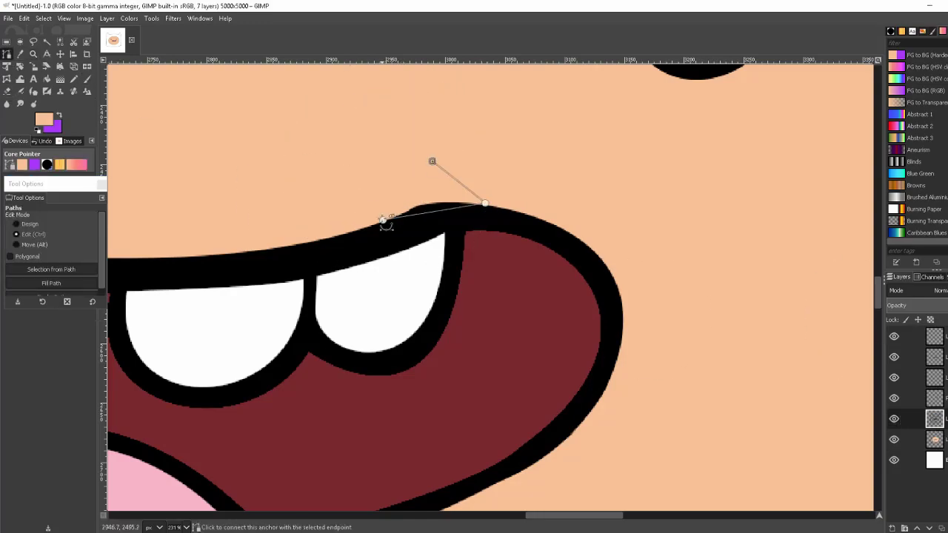
key("z")
scroll(408, 488, "down", 5)
scroll(408, 488, "down", 1)
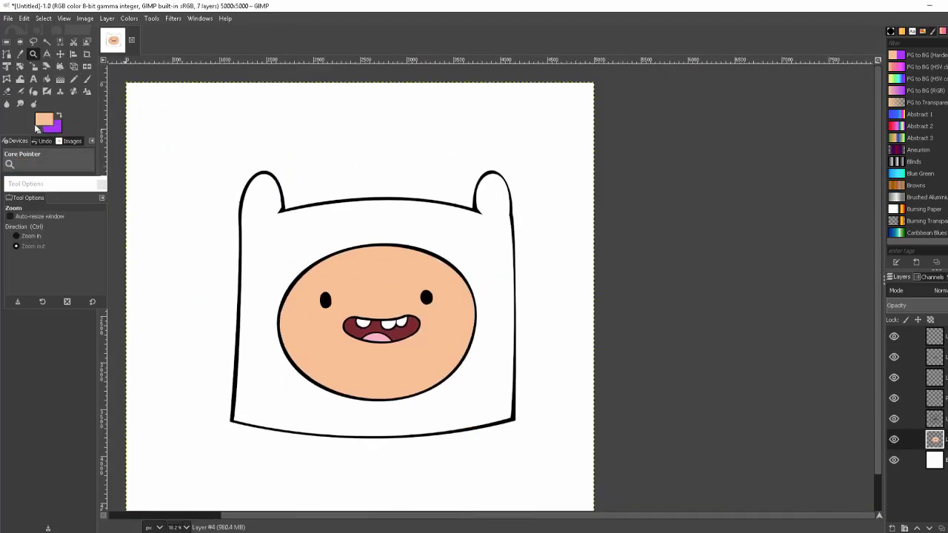
key("m")
left_click_drag(426, 294, 426, 296)
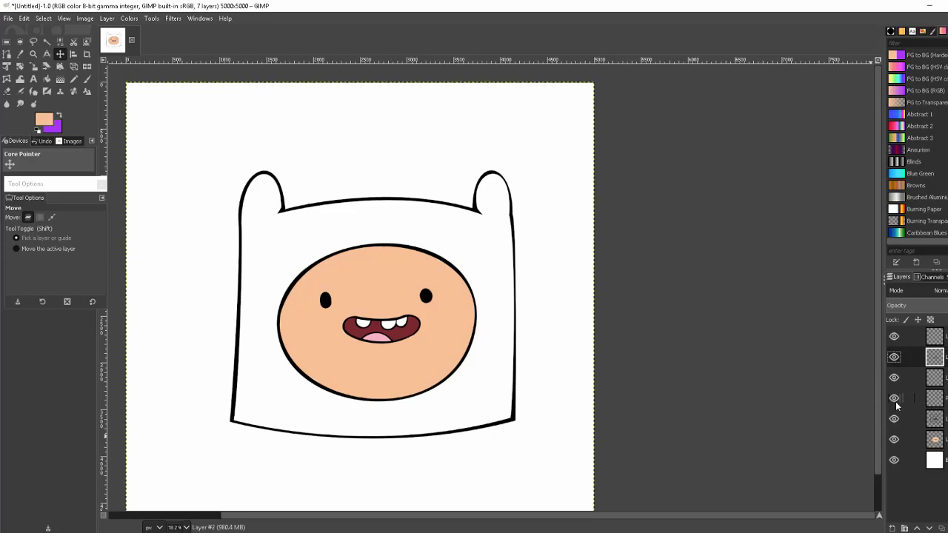
- Inspect the eye path with the Paths tool while zooming in and out
key("b")
scroll(426, 296, "up", 5)
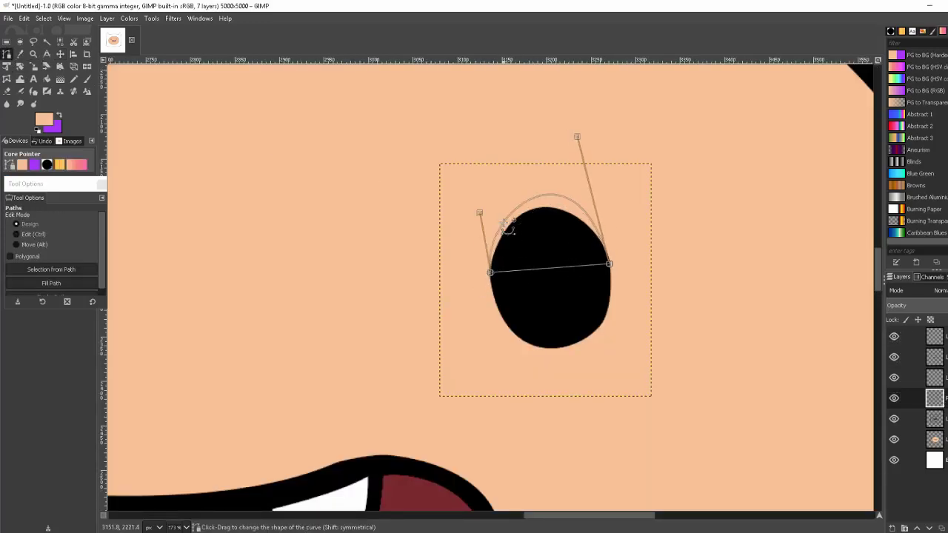
key("z")
scroll(201, 173, "down", 5)
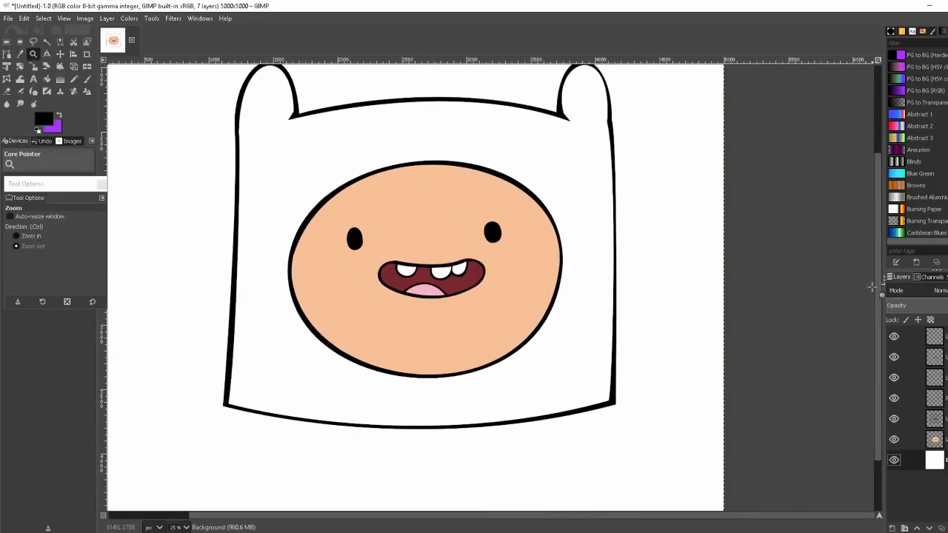
scroll(618, 59, "up", 5)
key("b")
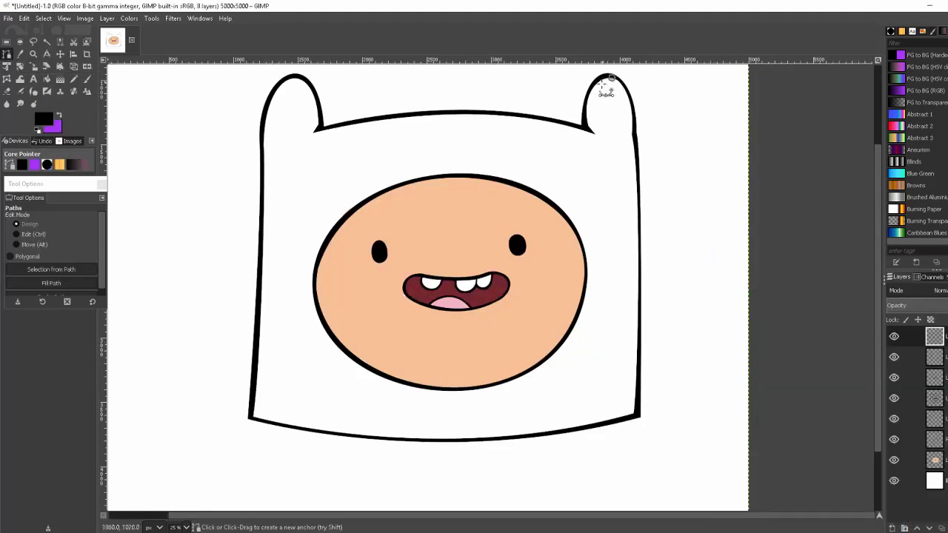
- Trace a shadow path down the hood's left side and the face's left edge, then fill it
left_click_drag(427, 116, 318, 111)
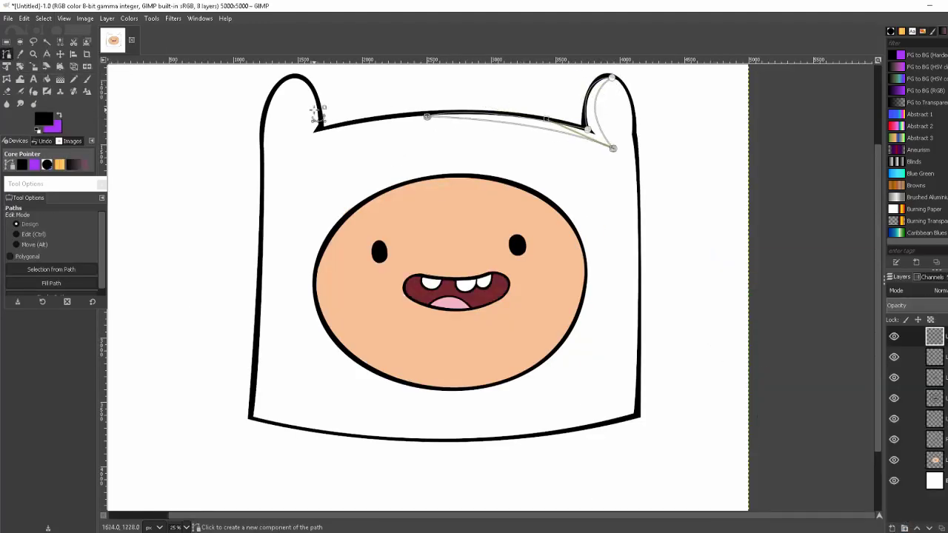
left_click(372, 437)
left_click(251, 421)
left_click(261, 147)
left_click_drag(322, 245, 289, 304)
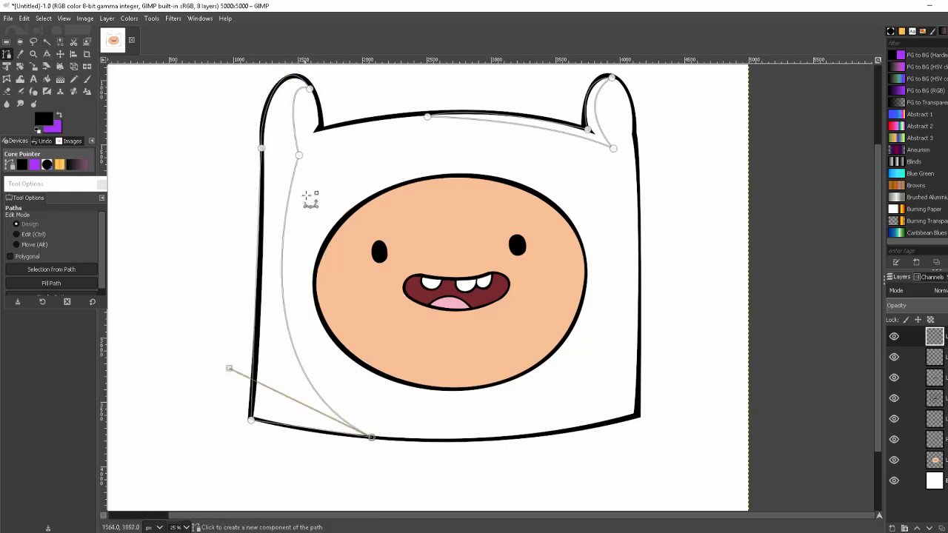
left_click(436, 176)
left_click(443, 389)
left_click_drag(436, 281, 363, 324)
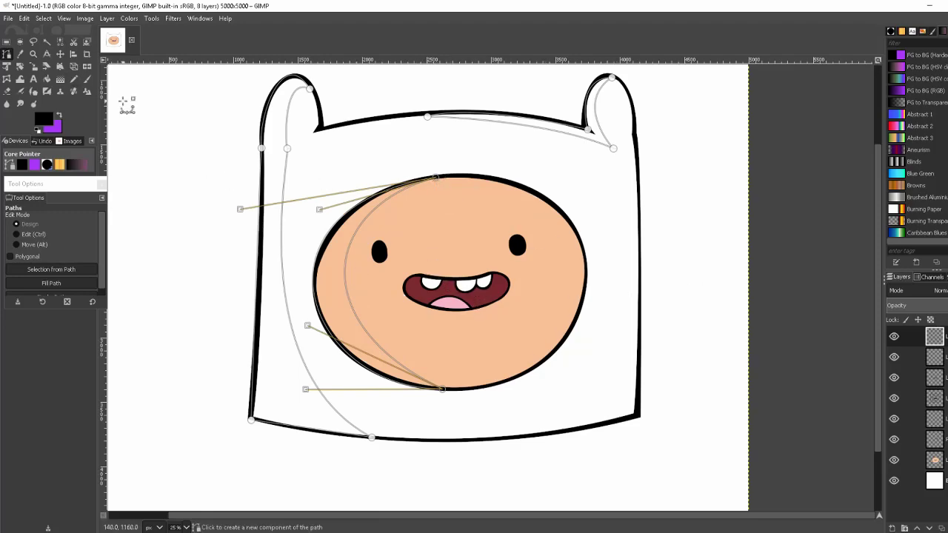
key("shift+v")
key("ctrl+comma")
left_click(33, 54)
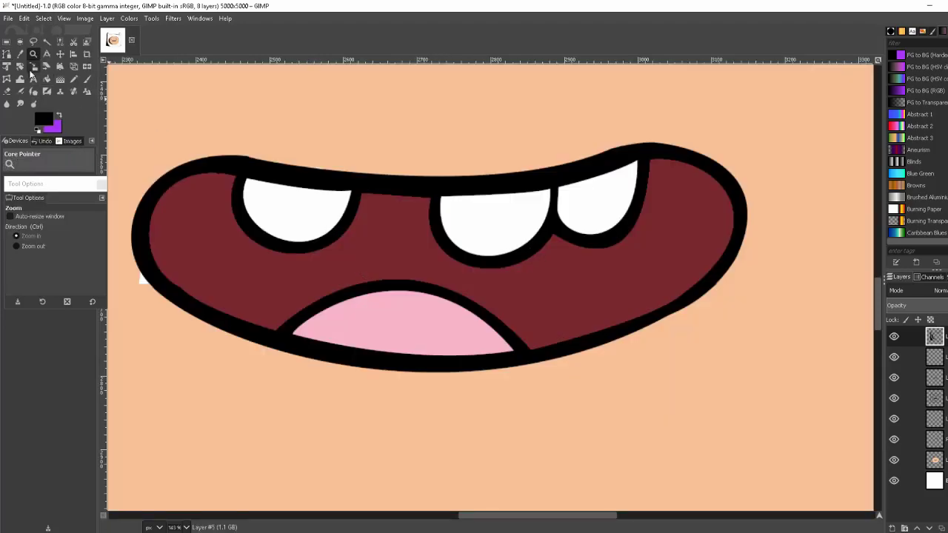
- Trace a path around the mouth and its three teeth and fill it black
key("b")
left_click(264, 332)
mouse_move(291, 215)
left_mouse_down()
mouse_move(278, 219)
mouse_move(349, 239)
left_mouse_up()
left_click(436, 191)
left_click(503, 266)
left_click(494, 191)
left_click(554, 183)
left_click(602, 244)
left_click(395, 359)
key("shift+v")
key("ctrl+comma")
- Set the foreground to peach, zoom out, and strengthen the hood and face shading
left_click(43, 119)
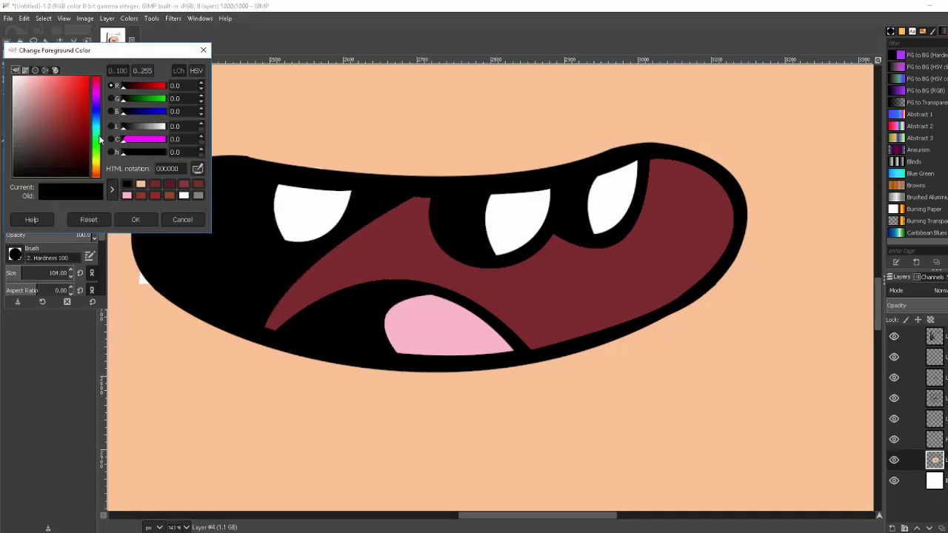
left_click(135, 219)
key("minus")
key("minus")
key("minus")
left_click(934, 336)
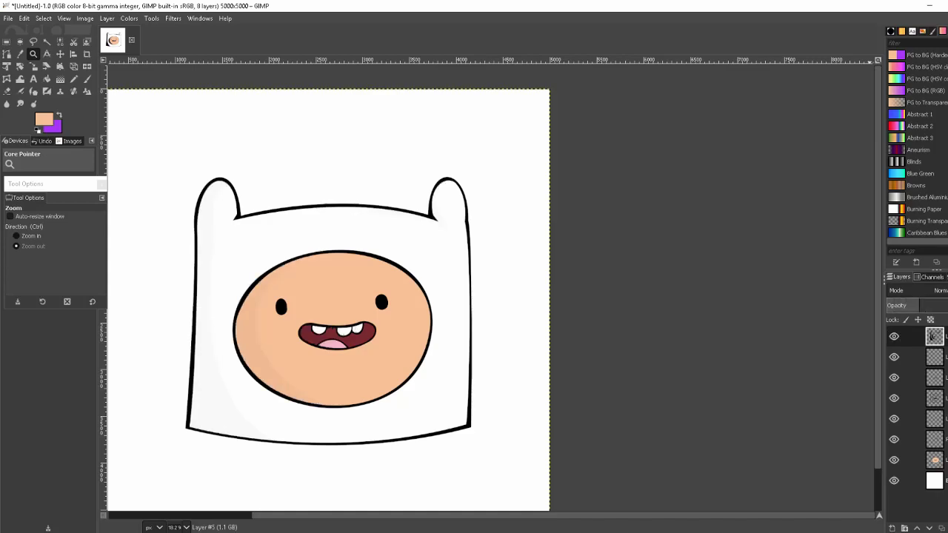
left_click(296, 137)
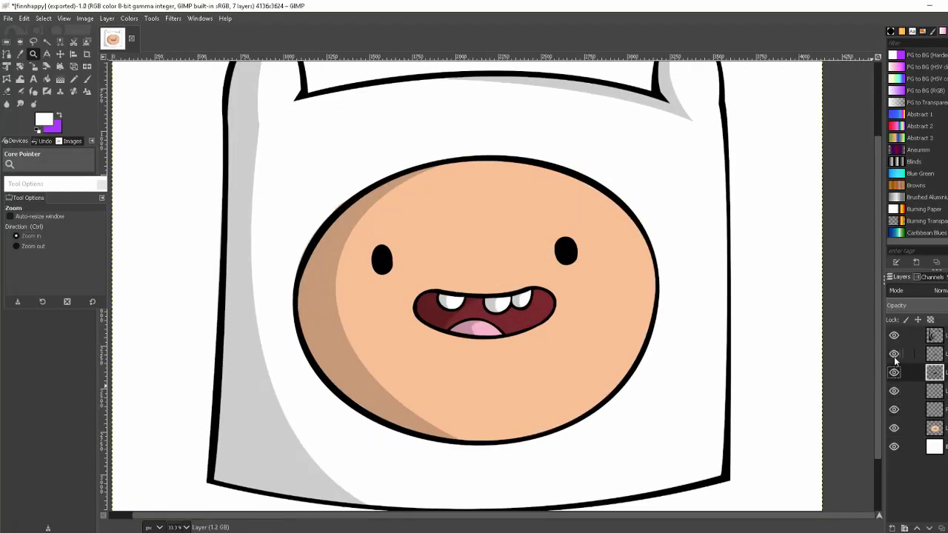
- Hide the old mouth layer and draw a new puffy-lipped mouth path
key("shift+e")
left_click(894, 354)
left_click(933, 373)
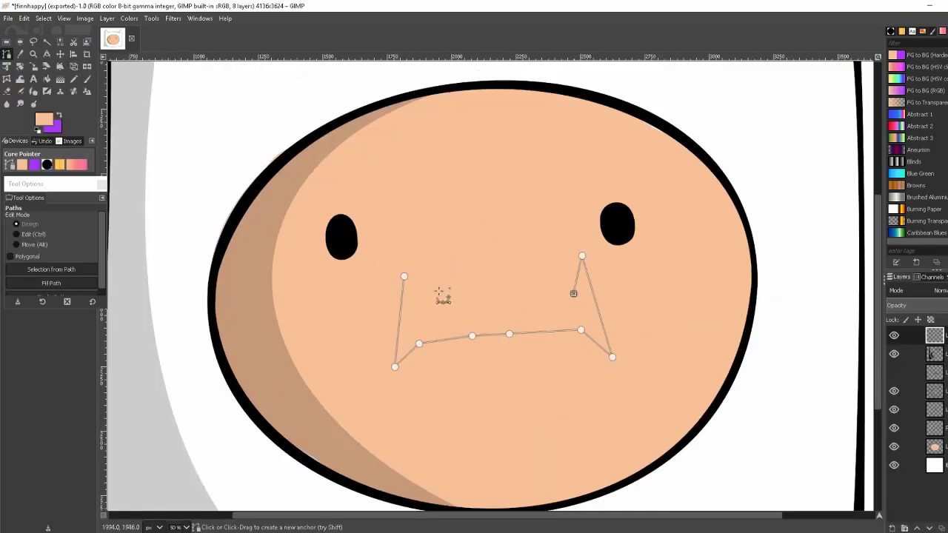
mouse_move(574, 295)
left_mouse_down()
mouse_move(603, 345)
mouse_move(575, 239)
left_mouse_up()
left_click_drag(406, 319, 415, 344)
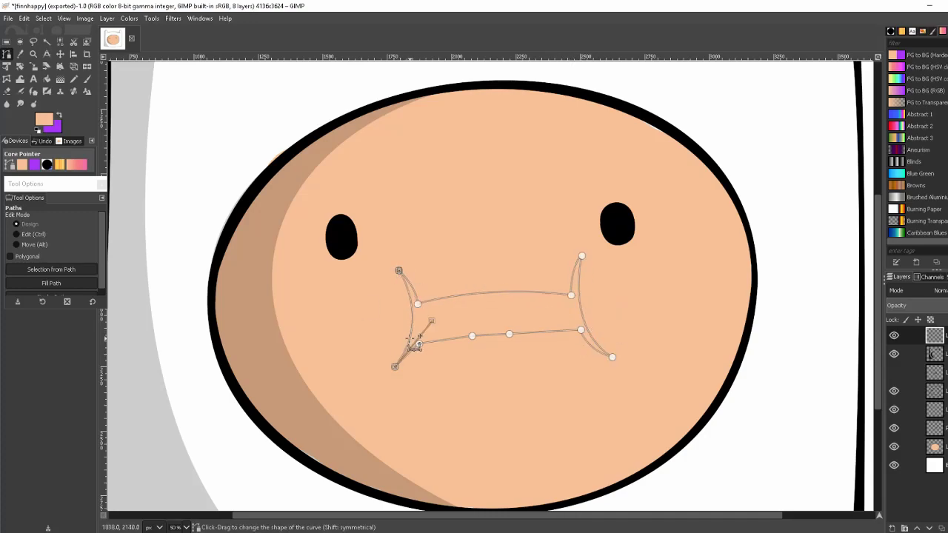
left_click_drag(478, 335, 493, 339)
left_click_drag(570, 296, 546, 292)
left_click(421, 305)
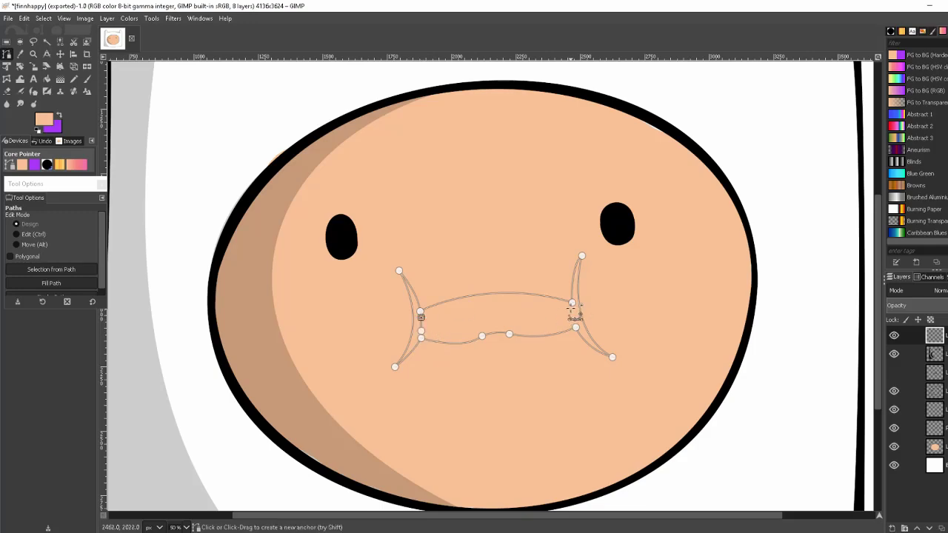
left_click_drag(536, 310, 541, 302)
- Add circle paths for both eyes and fill the eyes and mouth black
left_click_drag(672, 215, 674, 274)
left_click_drag(610, 271, 625, 265)
left_click_drag(384, 226, 369, 295)
left_click_drag(315, 263, 324, 276)
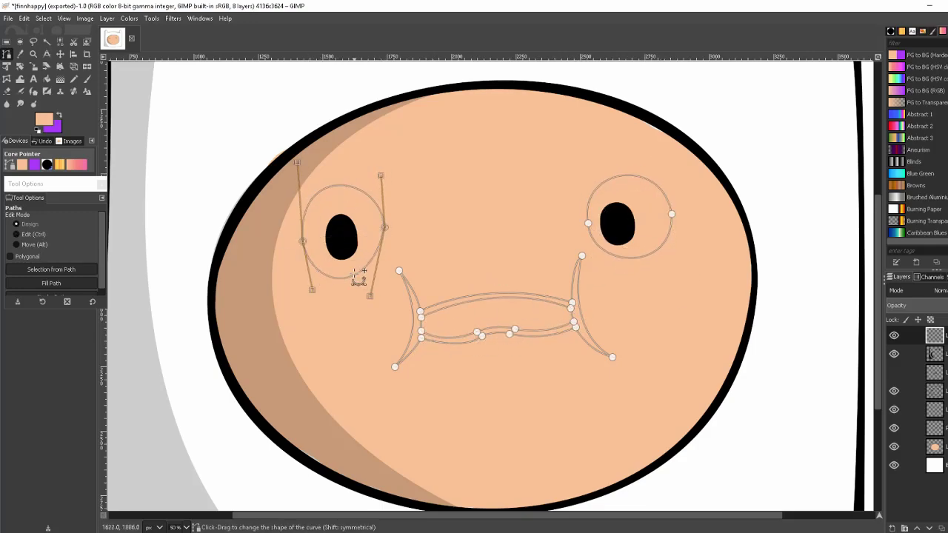
key("shift+v")
key("shift+b")
left_click(44, 119)
key("ctrl+comma")
key("ctrl+shift+a")
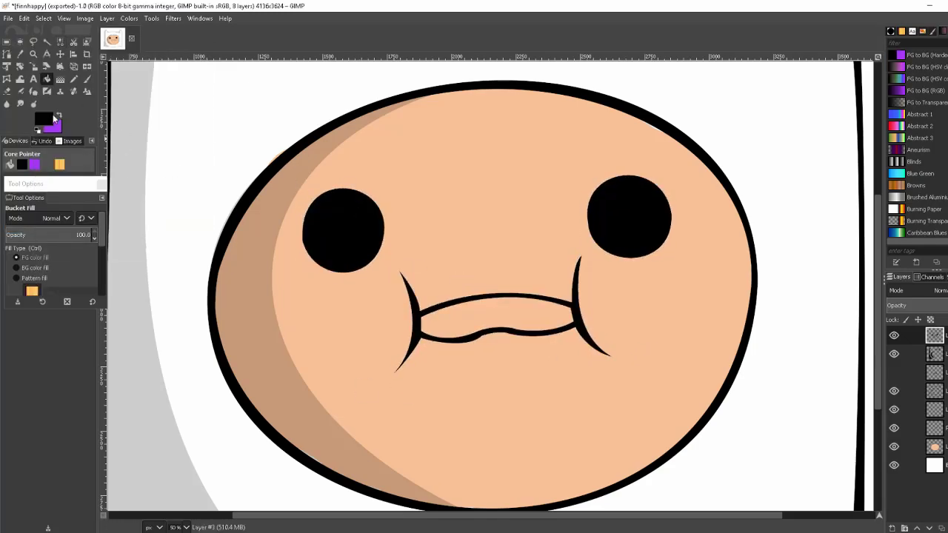
- Paint white highlight shapes inside both eyes from highlight paths
key("b")
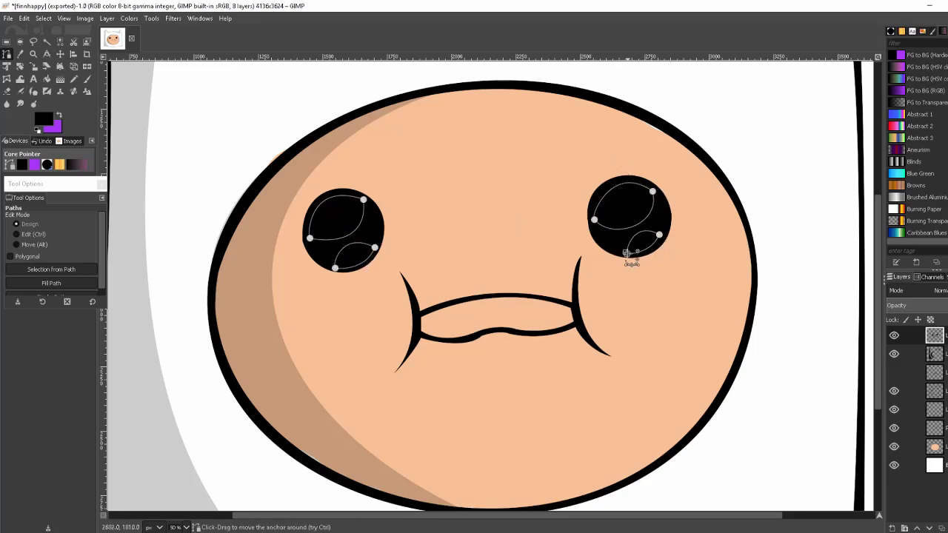
key("shift+v")
left_click(43, 117)
left_click(131, 218)
key("ctrl+comma")
key("ctrl+shift+a")
key("p")
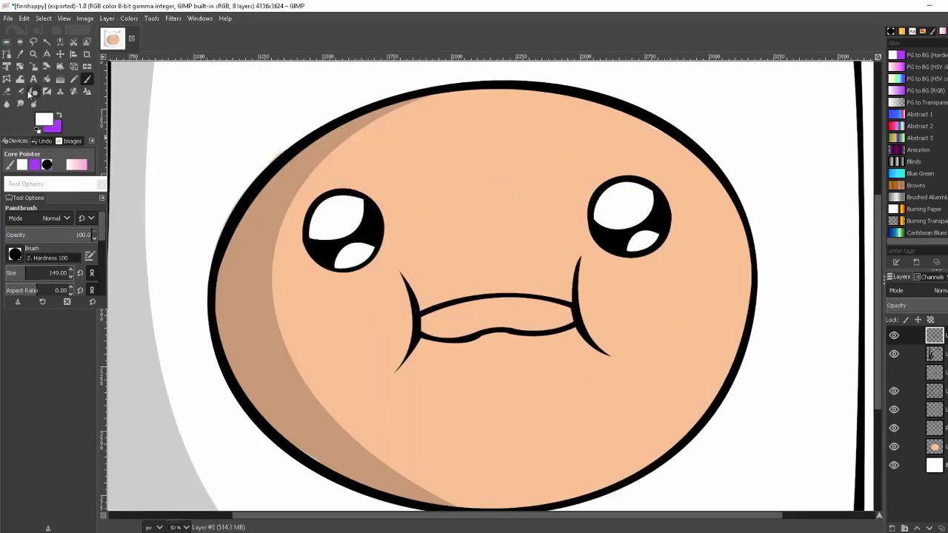
scroll(677, 482, "up", 5)
- Add a new layer for the teeth and start a tooth path on the upper lip
key("ctrl+shift+n")
key("b")
left_click(310, 273)
left_click(368, 254)
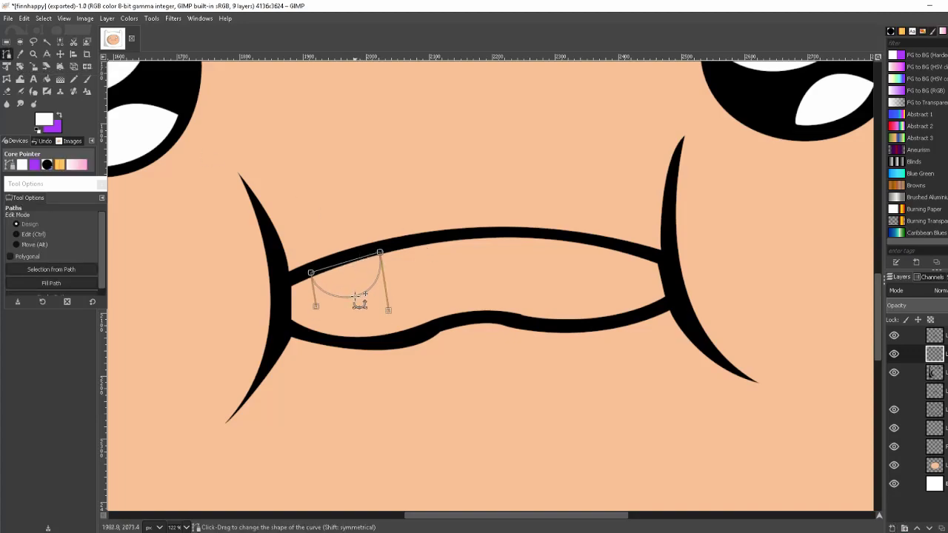
- Outline the three tooth paths in black and paint the teeth white
left_click(460, 235)
left_click_drag(425, 241, 422, 288)
left_click_drag(534, 238, 572, 237)
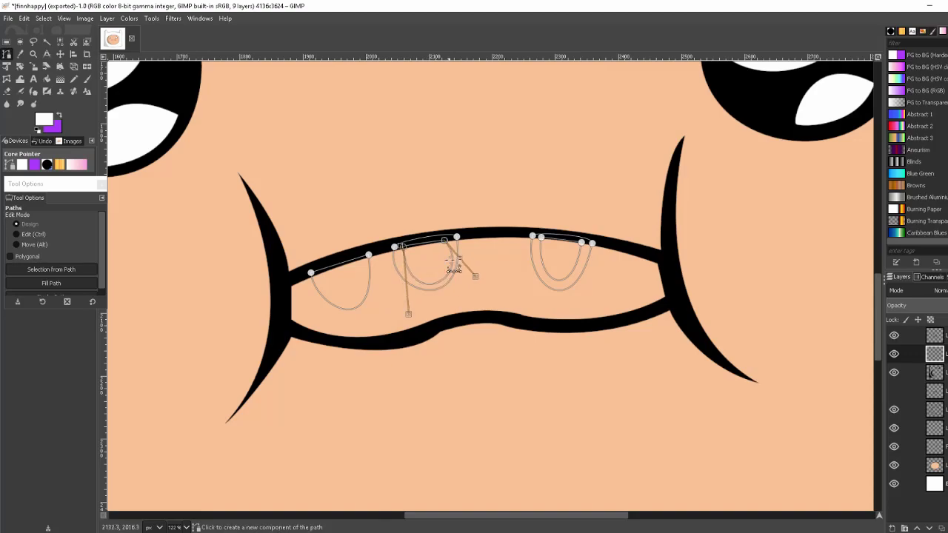
left_click(350, 273)
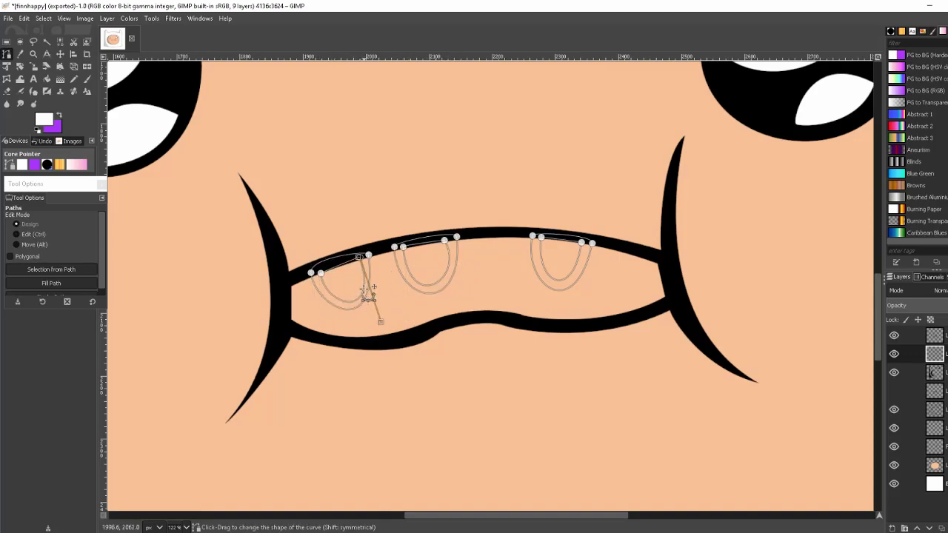
key("p")
mouse_move(349, 290)
left_mouse_down()
mouse_move(340, 273)
mouse_move(426, 265)
left_mouse_up()
left_click_drag(552, 263, 426, 264)
- Paint the mouth interior dark red on a new layer and zoom in on the mouth
key("shift+ctrl+n")
left_click(44, 119)
left_click(138, 218)
mouse_move(312, 311)
left_mouse_down()
mouse_move(406, 323)
mouse_move(474, 282)
left_mouse_up()
key("z")
key("shift+ctrl+j")
left_click(487, 363)
left_click(487, 363)
- Start a curved path along the lower lip
key("b")
left_click(413, 295)
left_click(536, 286)
left_click_drag(474, 291, 474, 270)
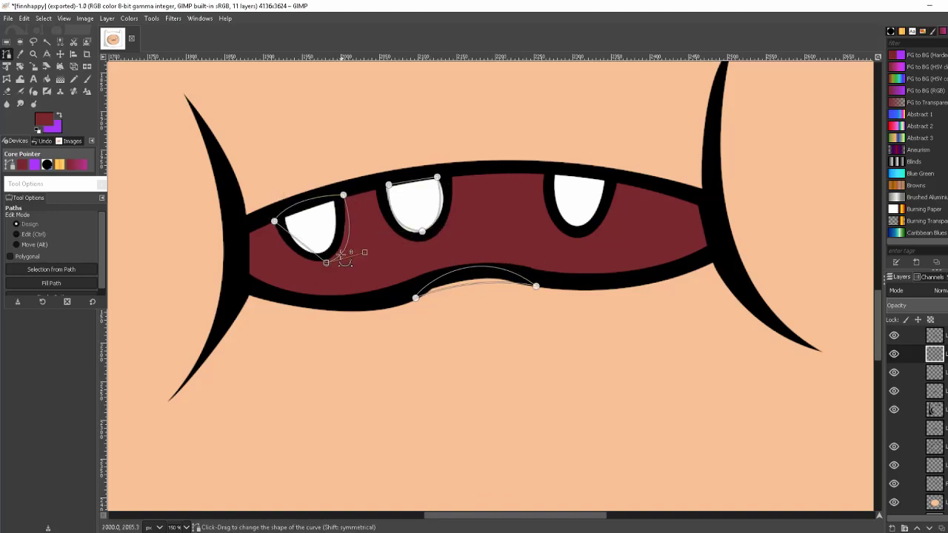
- Paint the lip and tooth paths black and discard the middle tooth path
key("shift+v")
key("p")
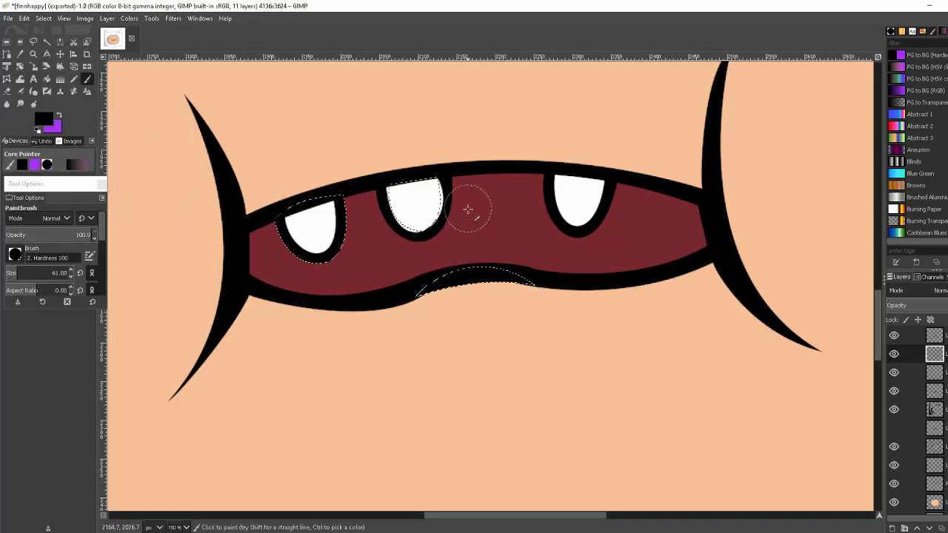
left_click(43, 17)
left_click(55, 52)
key("b")
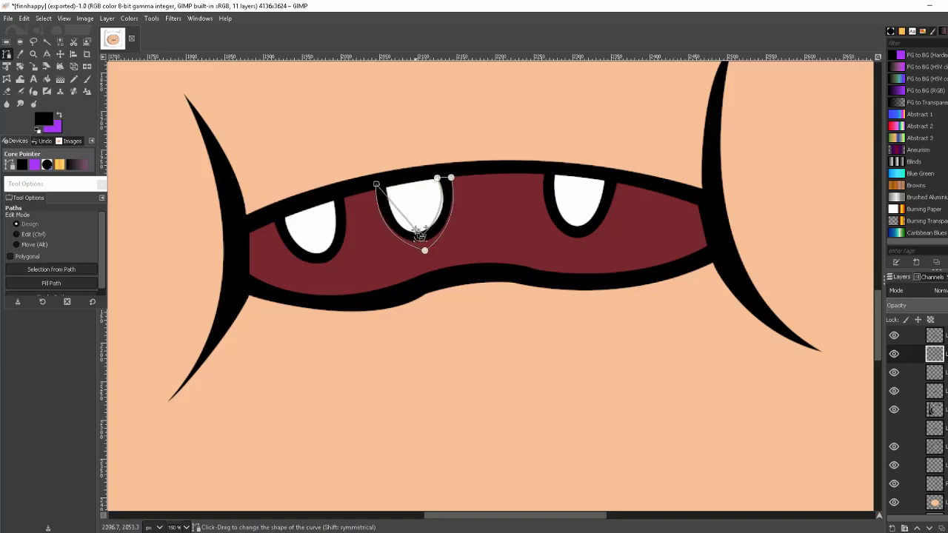
key("Escape")
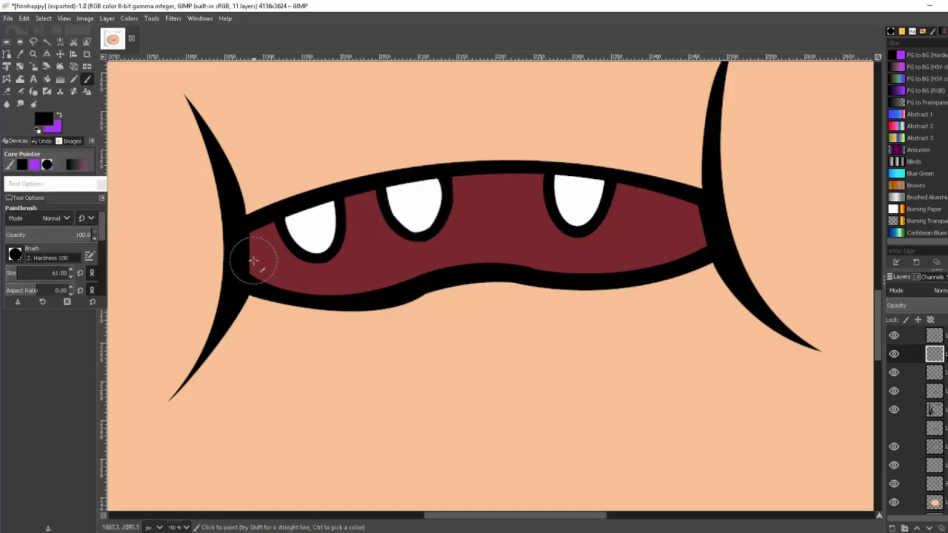
- Draw a curved lower-lip path and paint its outline black
left_click_drag(445, 291, 344, 339)
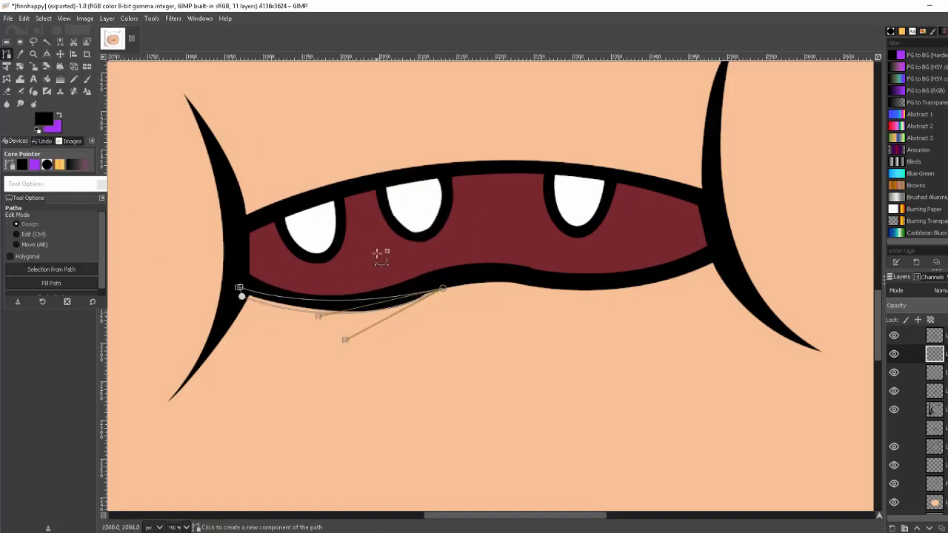
key("Escape")
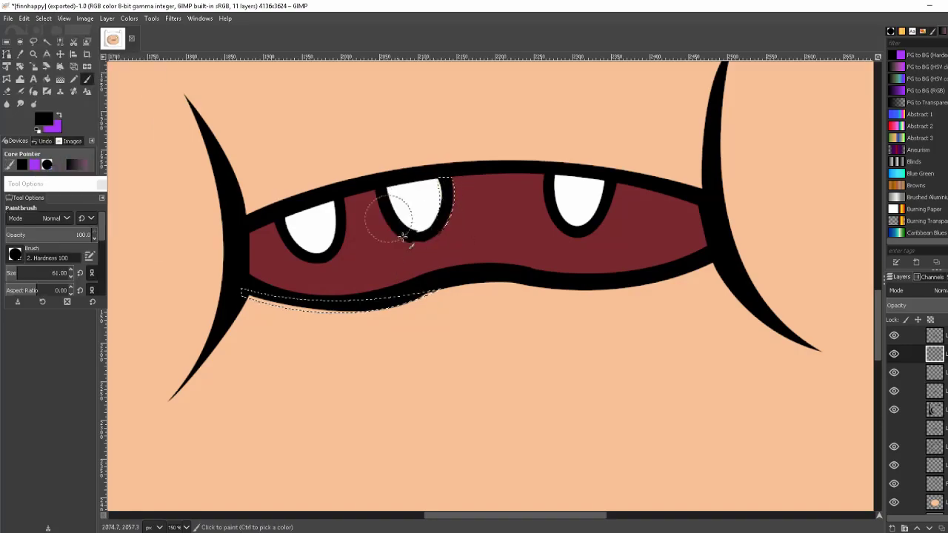
left_click(246, 227)
left_click(709, 202)
left_click(43, 18)
- Draw a curved path down the mouth's left corner line and zoom out
left_click(72, 91)
left_click(238, 291)
left_click_drag(169, 401, 230, 358)
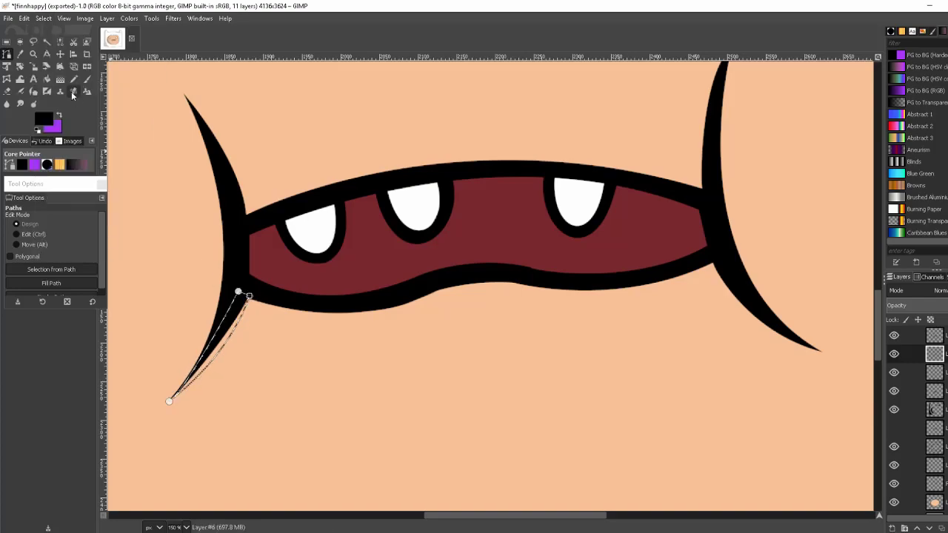
key("z")
scroll(246, 337, "down", 5)
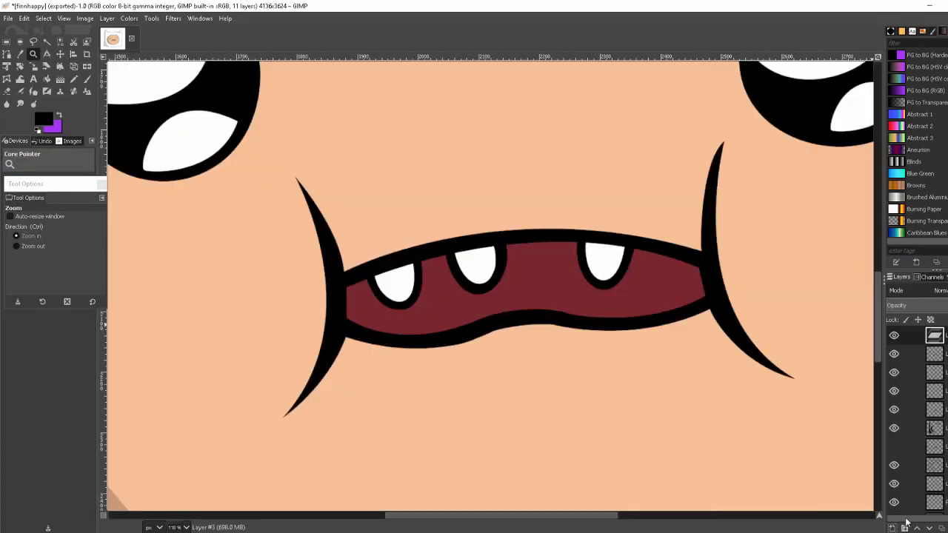